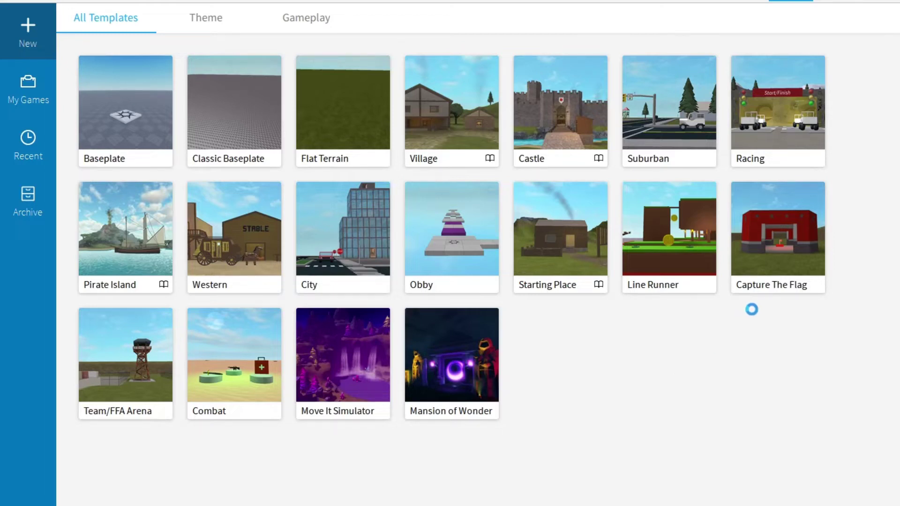
Start a new place from the Capture The Flag template.
left_click(773, 269)
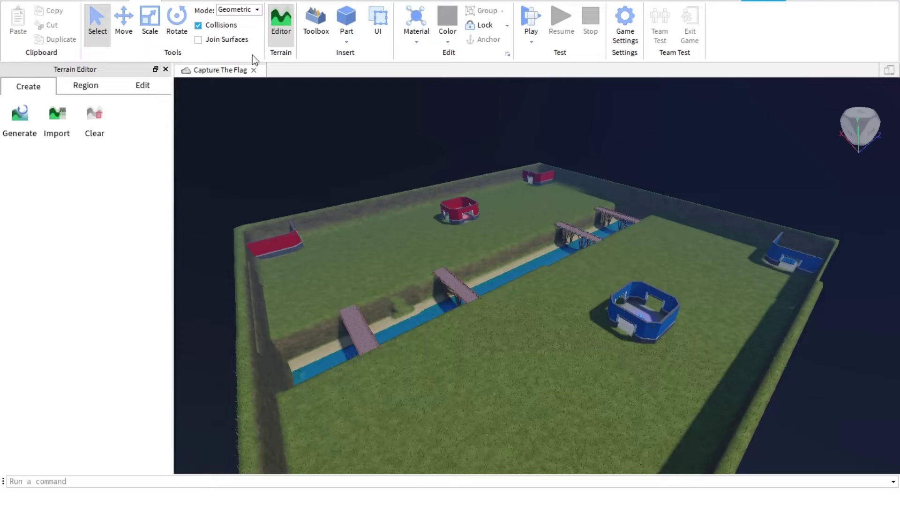
Show the Team Create panel and publish the place to Roblox as a new game, 'Untitled Game'.
left_click(240, 1)
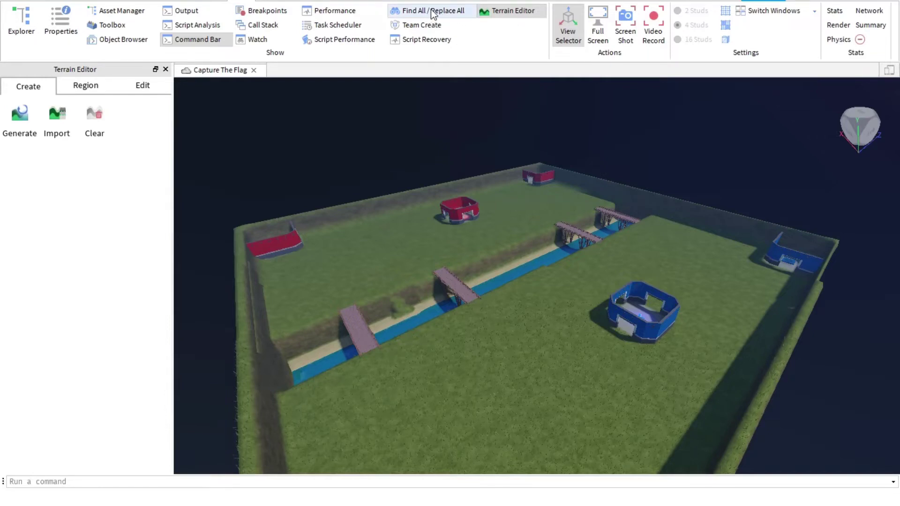
left_click(427, 28)
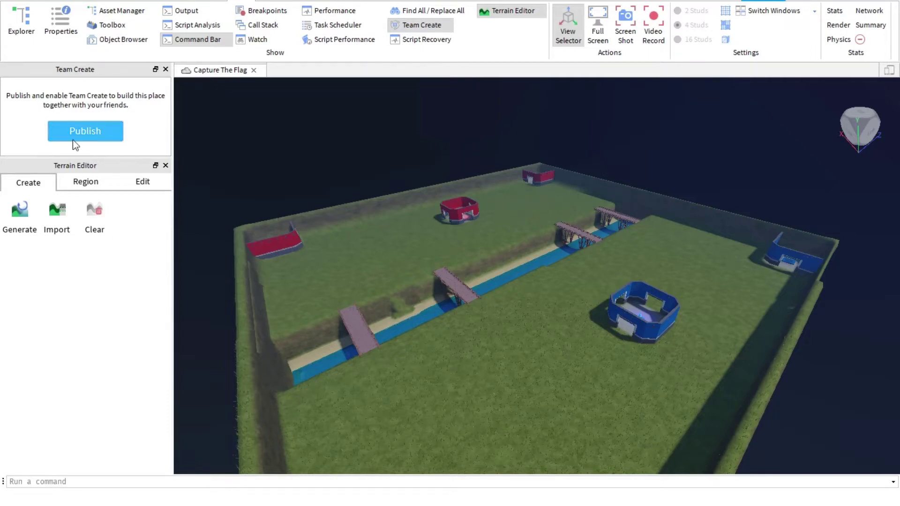
left_click(82, 131)
left_click(687, 438)
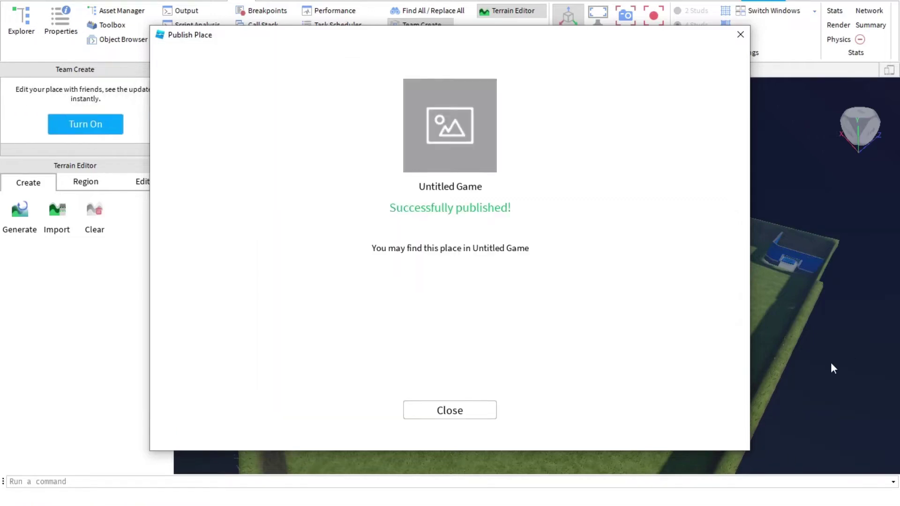
left_click(449, 410)
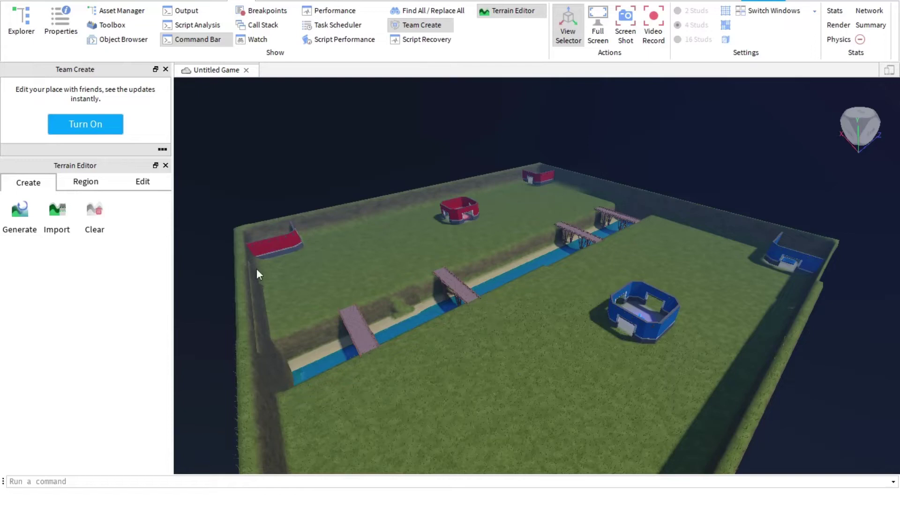
Turn on Team Create for Untitled Game.
left_click(89, 130)
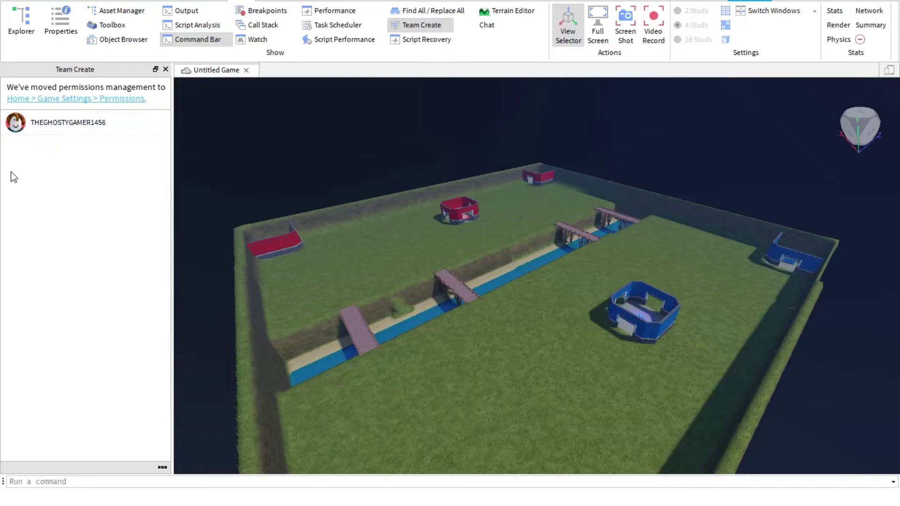
In Game Settings Permissions, search the collaborator's username and add them.
left_click(65, 99)
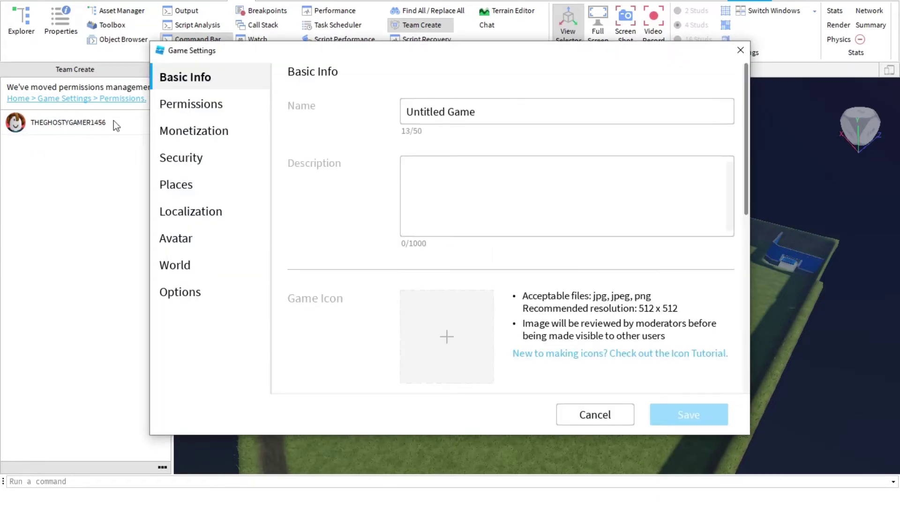
left_click(228, 112)
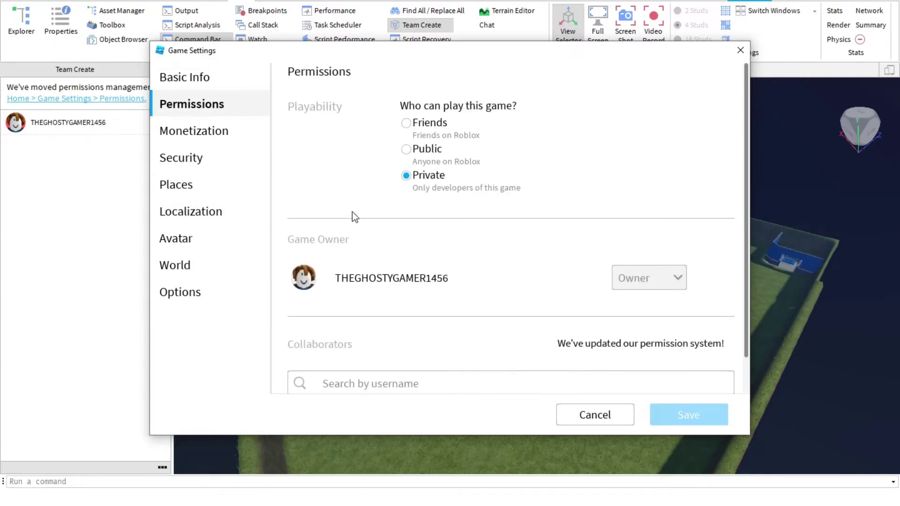
scroll(346, 205, "down", 2)
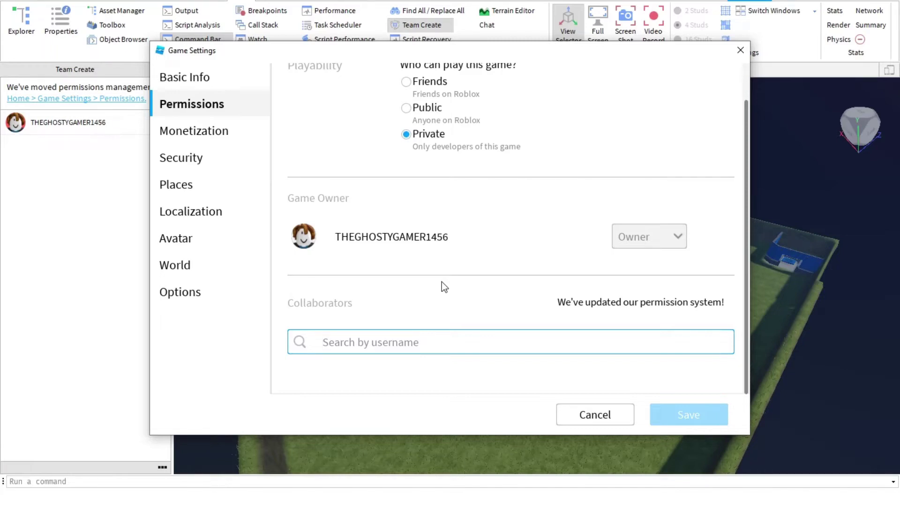
type("BACONS")
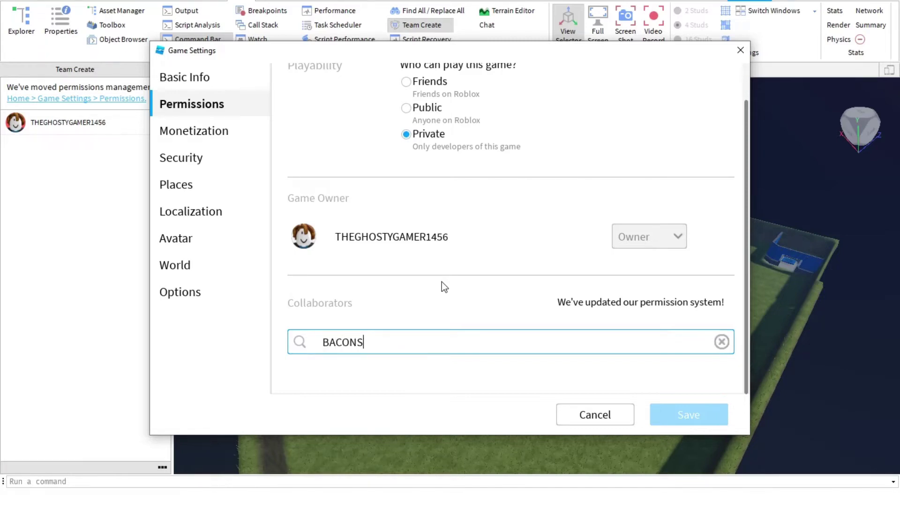
type("UPRESPEC")
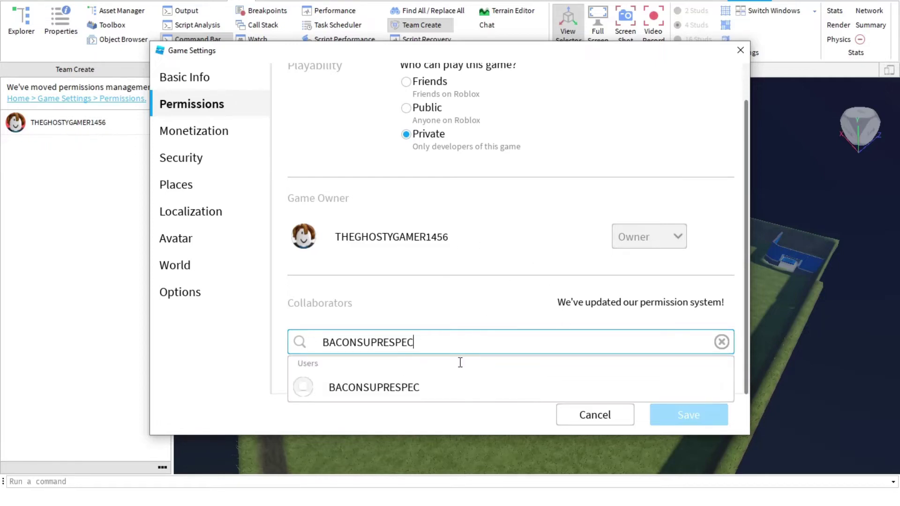
left_click(433, 398)
Set the new collaborator's role to Edit and save the game settings.
scroll(498, 267, "down", 2)
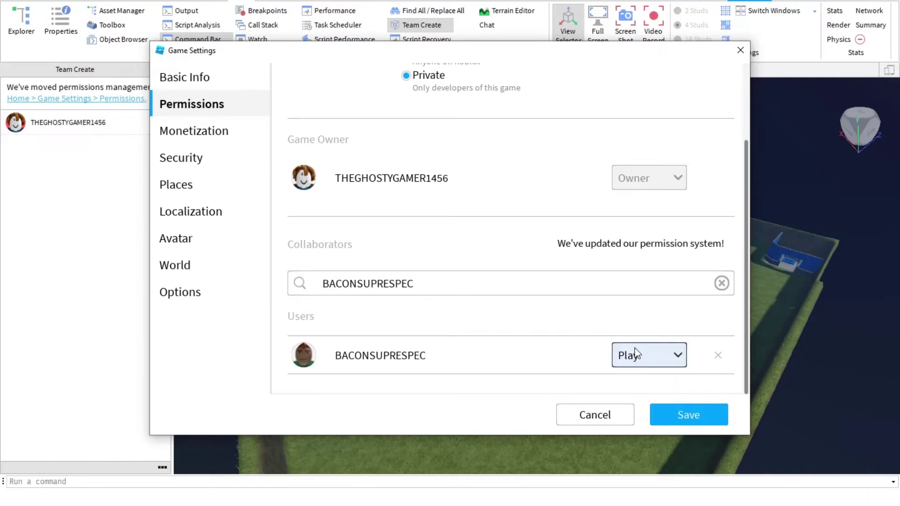
left_click(639, 361)
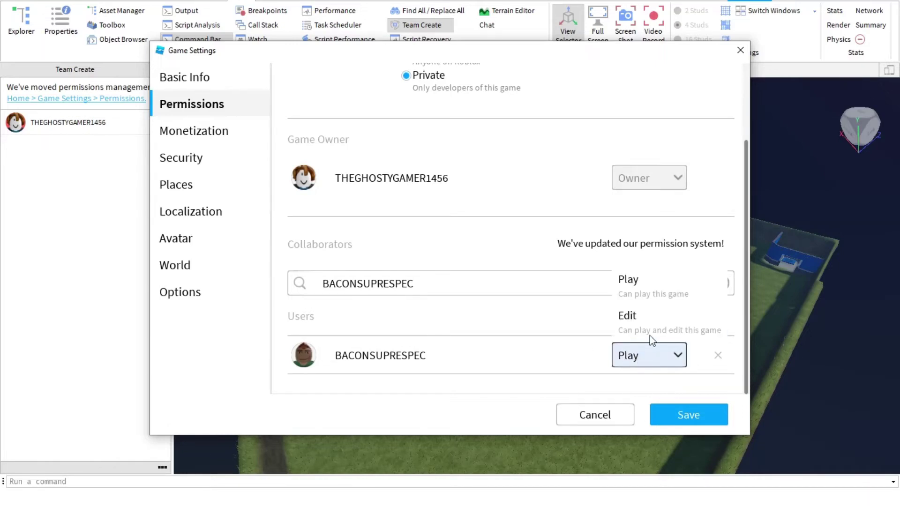
left_click(645, 322)
left_click(665, 408)
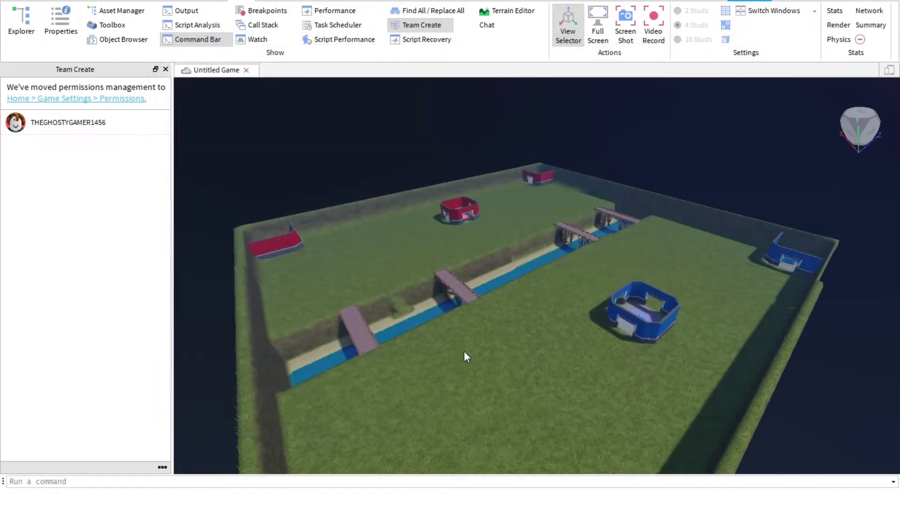
scroll(459, 338, "up", 3)
right_click_drag(459, 338, 459, 338)
Load Roblox.com in Chrome's address bar.
key("w")
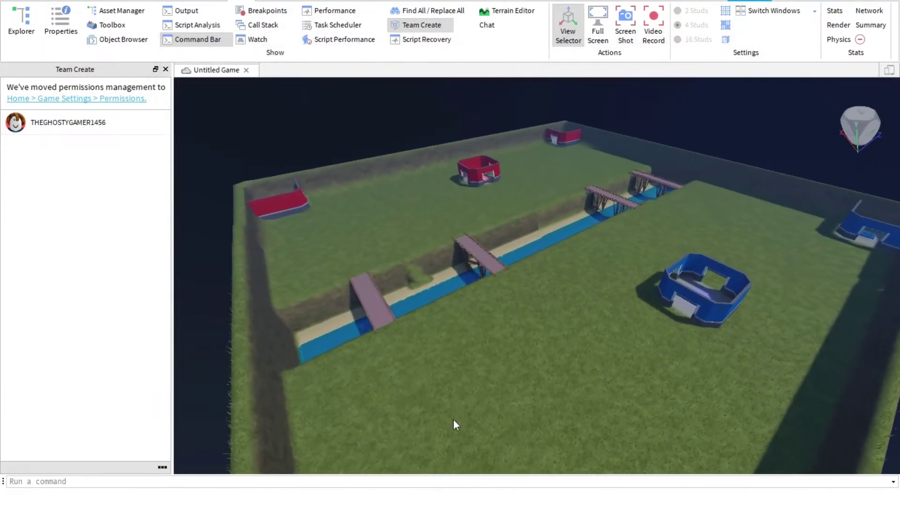
key("w")
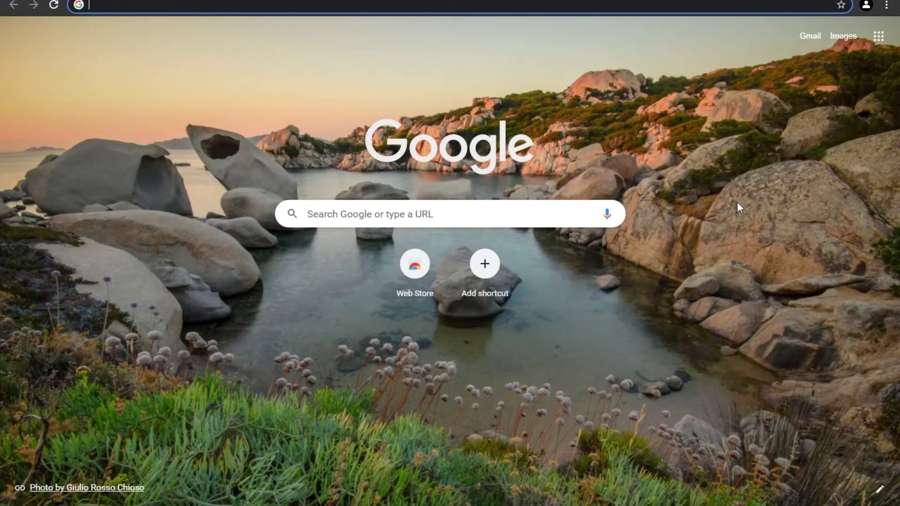
type("rOBLOX")
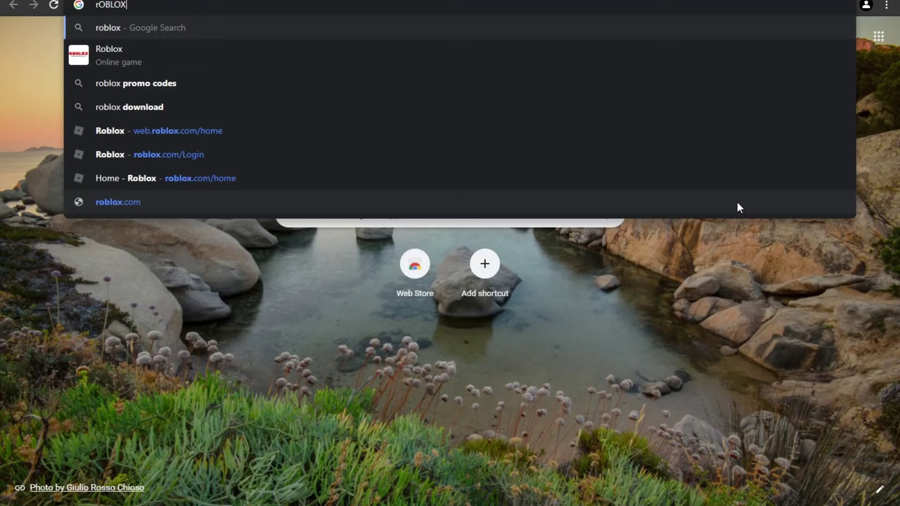
key("BackSpace")
key("BackSpace")
key("BackSpace")
key("BackSpace")
key("BackSpace")
key("BackSpace")
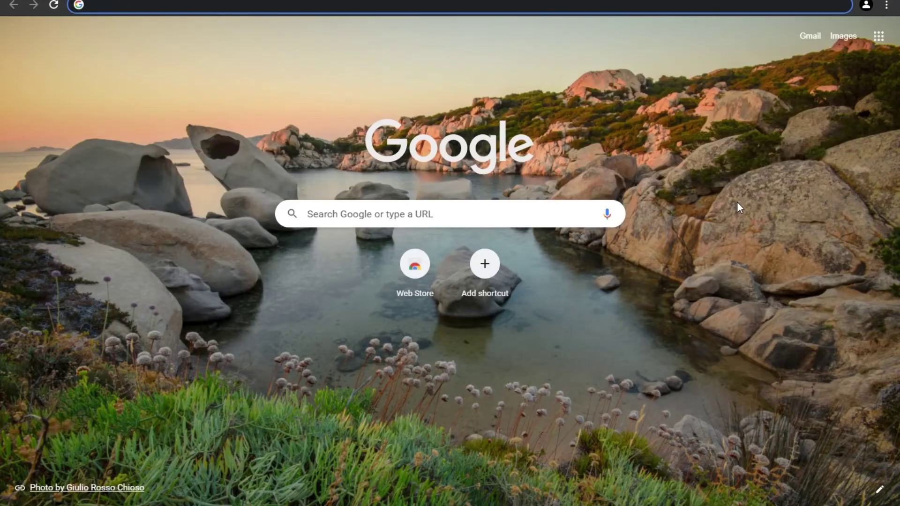
type("Roblox")
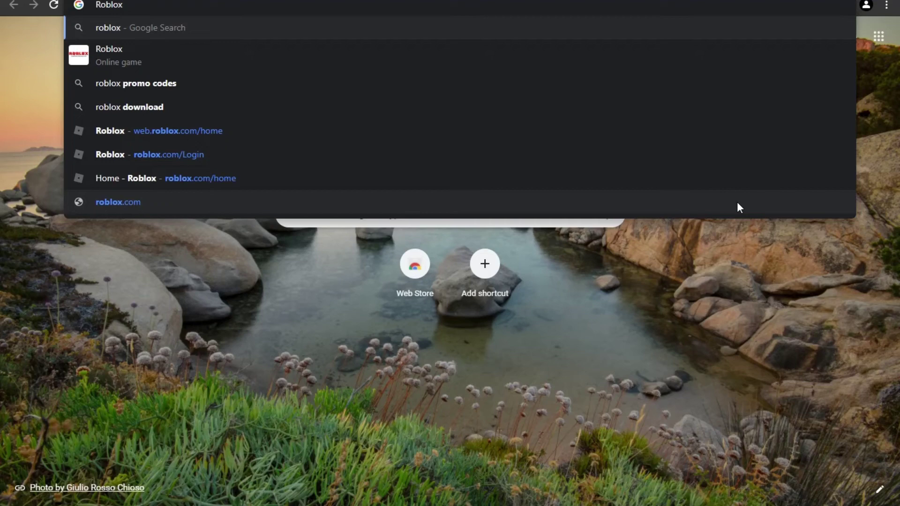
type(".com")
key("Return")
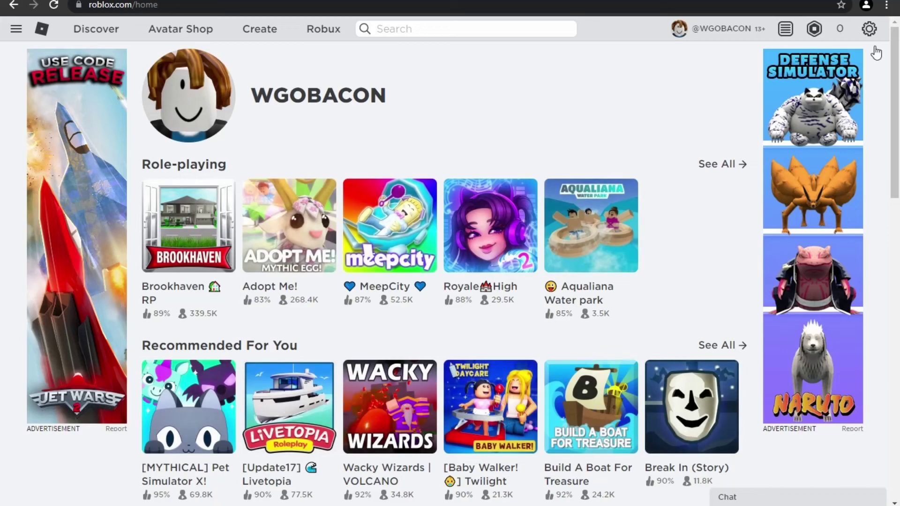
Log out of the current Roblox account, skipping the add-email prompt.
left_click(868, 29)
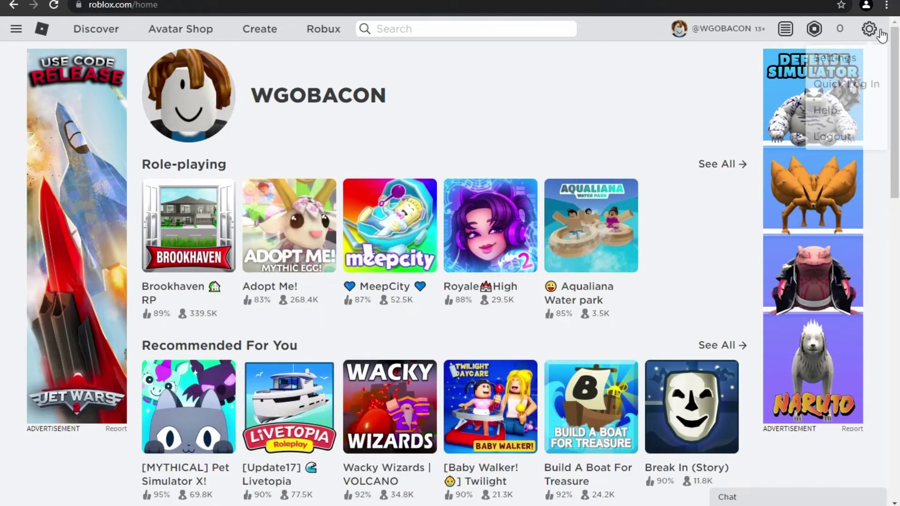
left_click(840, 136)
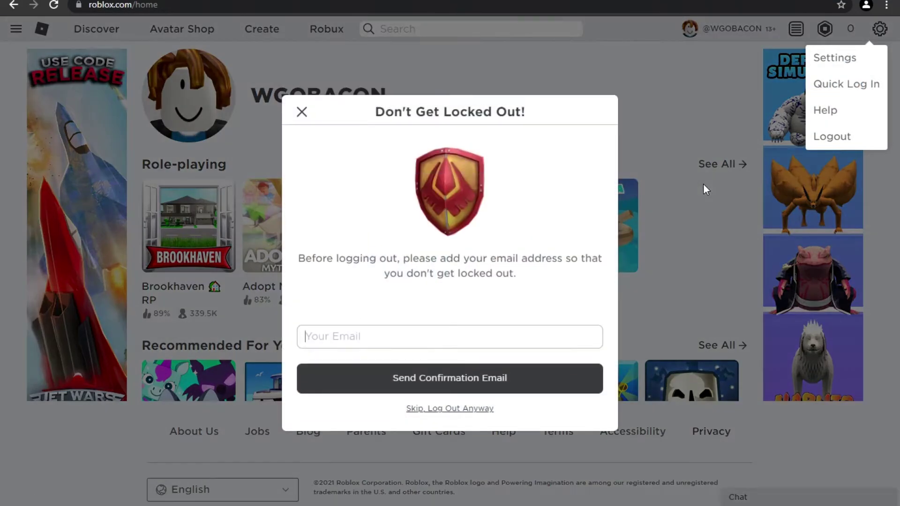
left_click(460, 414)
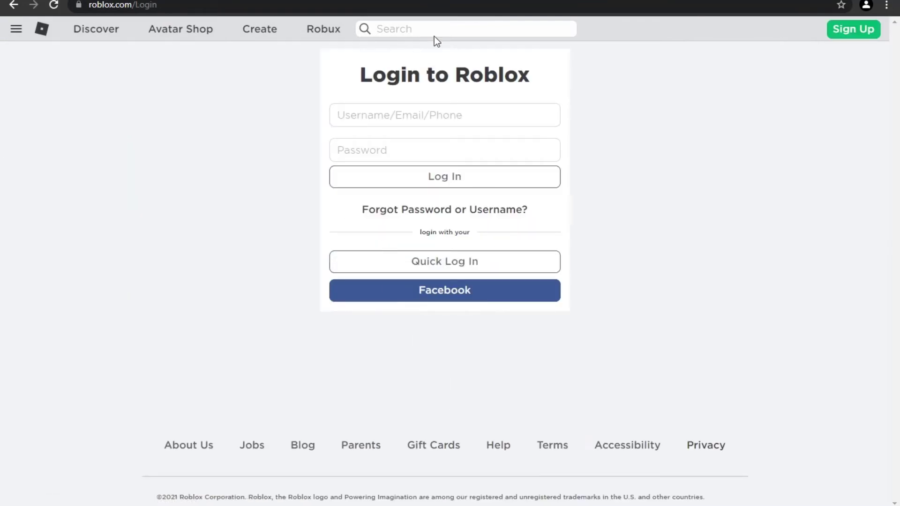
Log in with the saved account's username and its password.
left_click(369, 116)
left_click(464, 142)
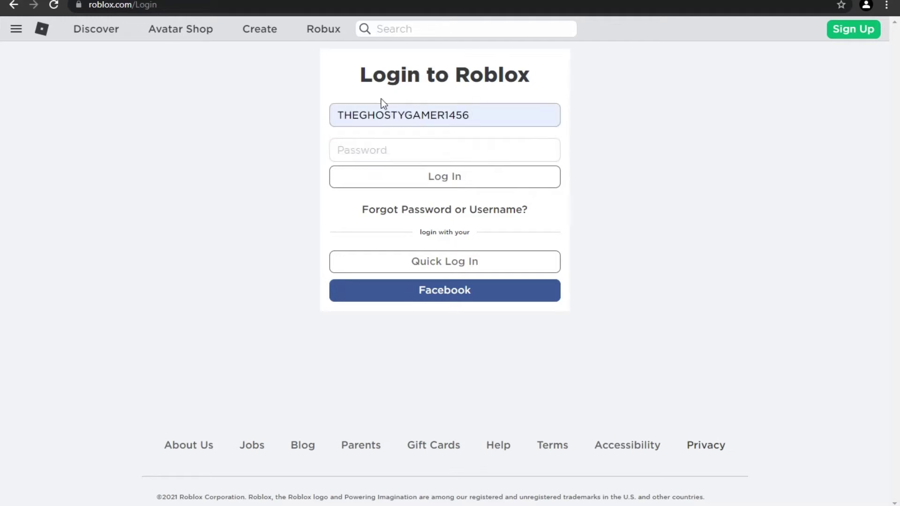
left_click(463, 158)
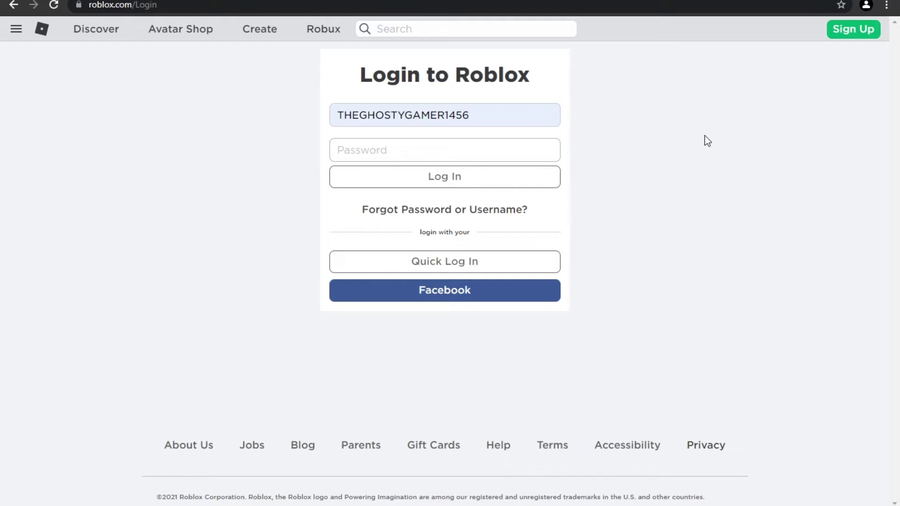
type("****")
key("BackSpace")
key("BackSpace")
key("BackSpace")
key("BackSpace")
key("BackSpace")
key("BackSpace")
key("BackSpace")
type("***")
key("Return")
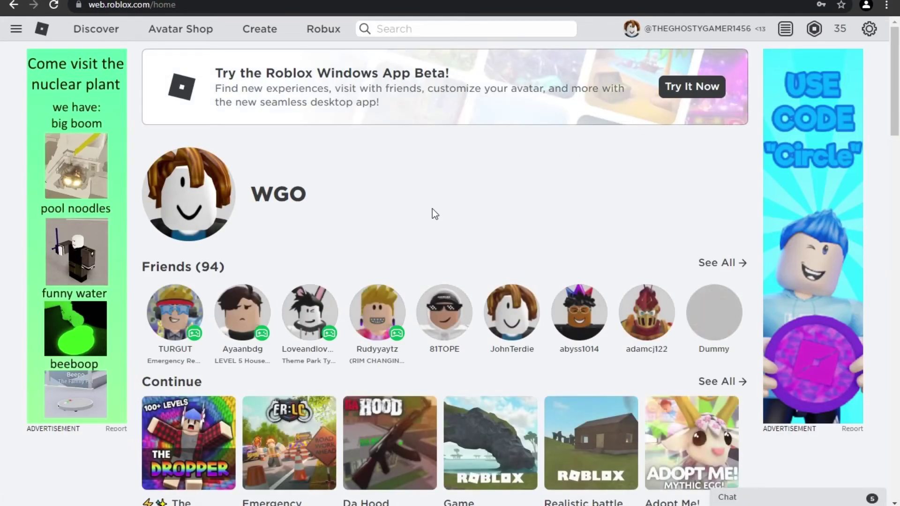
From Create, open the first Untitled Game and go back to its experience page.
scroll(432, 209, "down", 1)
scroll(432, 209, "down", 5)
scroll(471, 181, "up", 6)
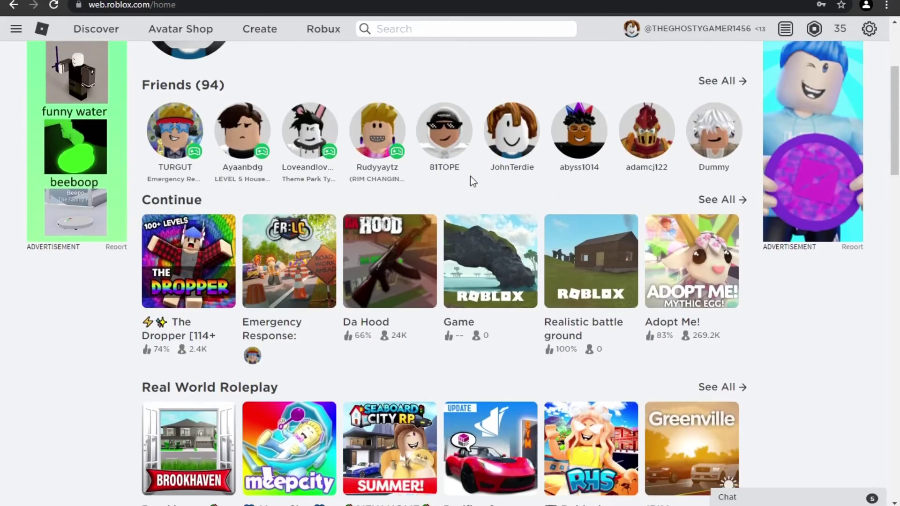
left_click(280, 37)
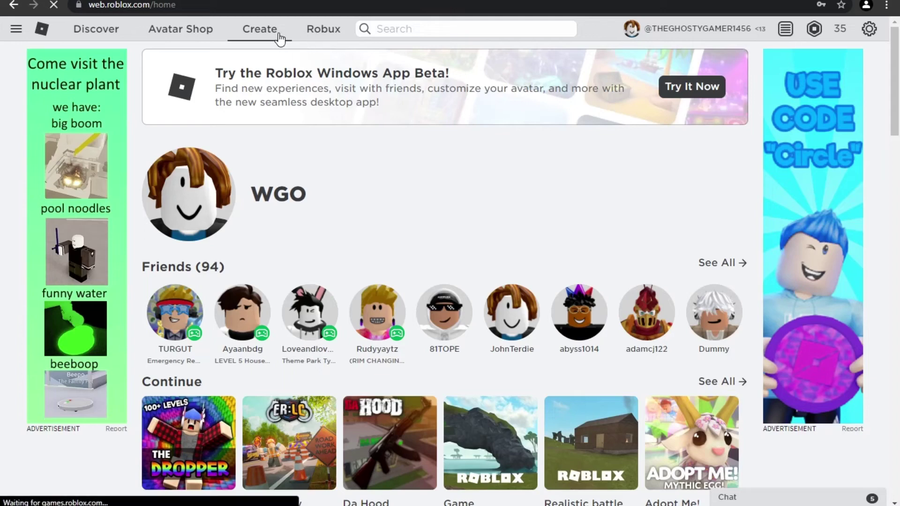
scroll(348, 108, "down", 3)
scroll(348, 107, "up", 1)
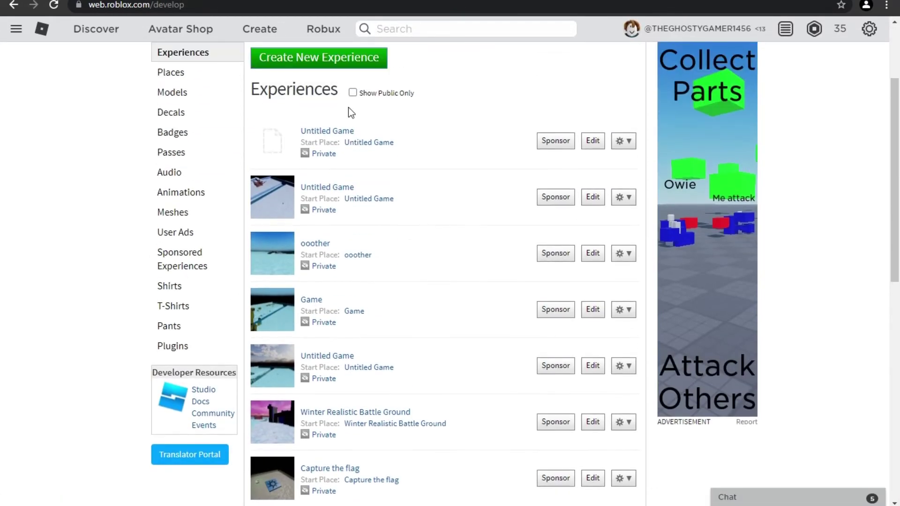
scroll(348, 107, "up", 1)
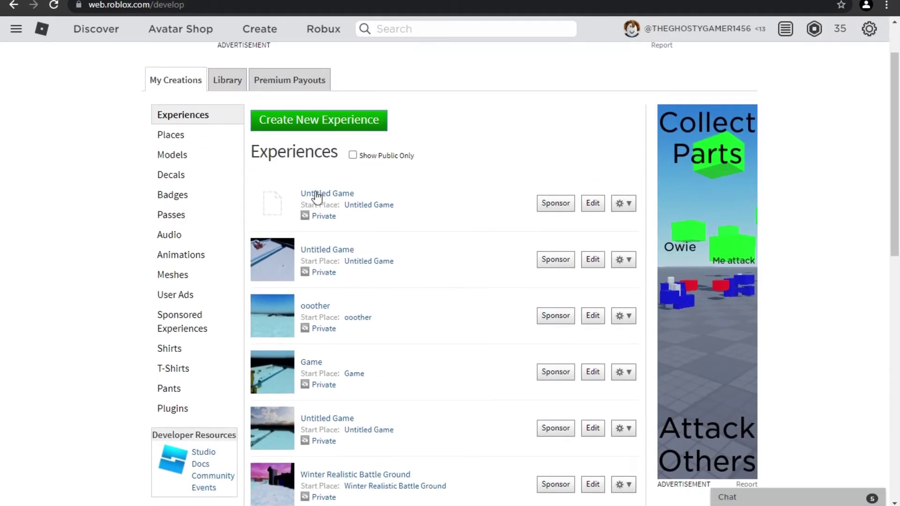
left_click(317, 195)
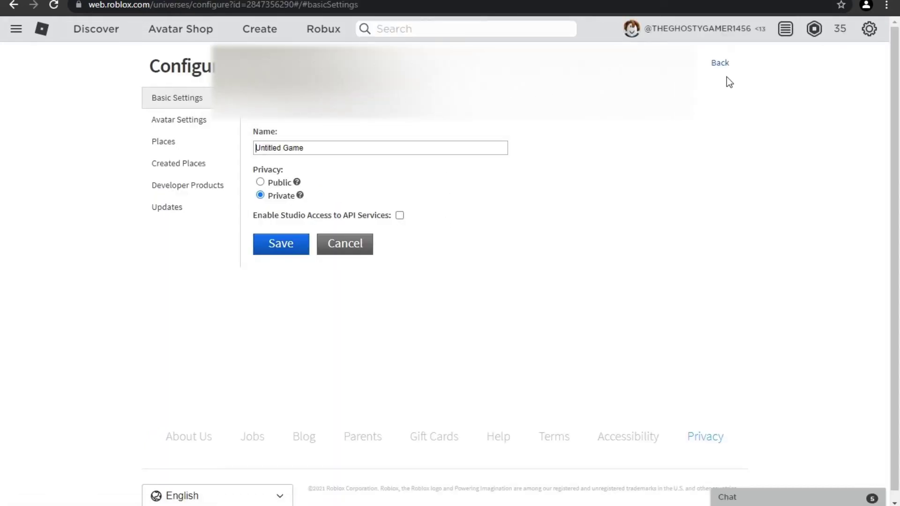
left_click(729, 66)
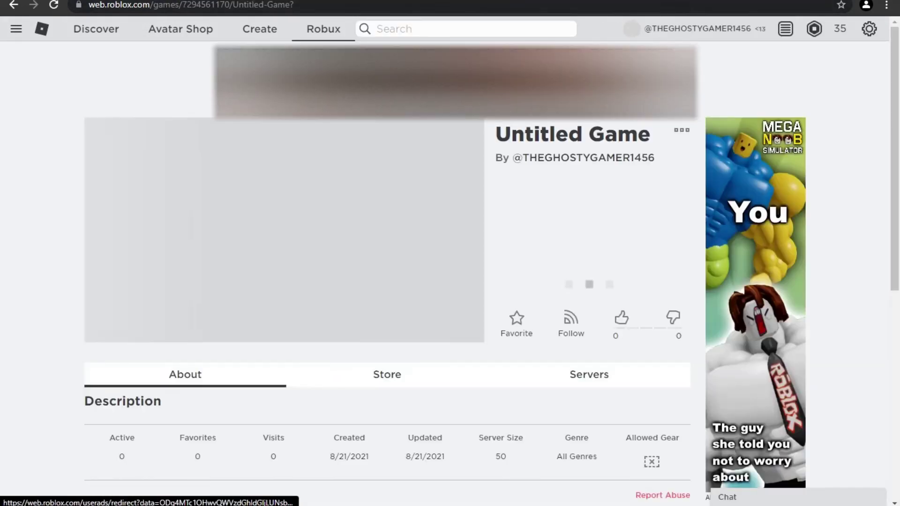
scroll(371, 158, "down", 2)
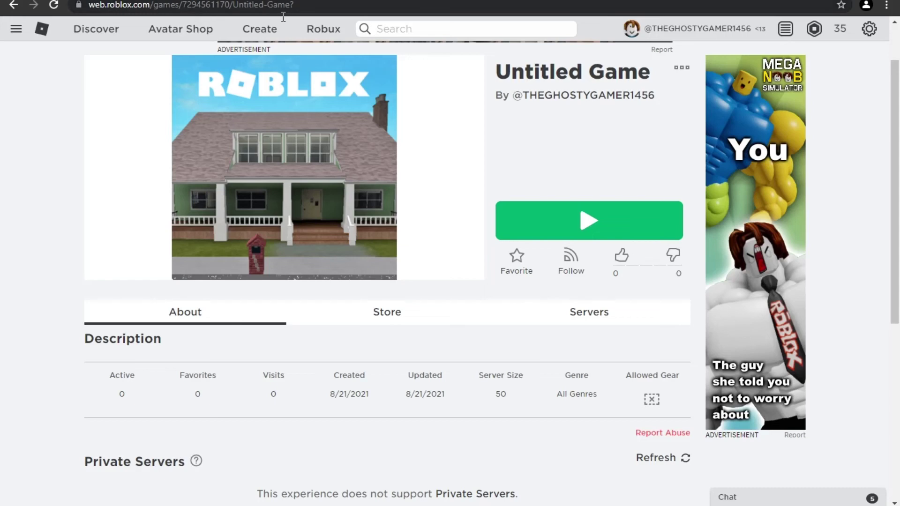
left_click(300, 9)
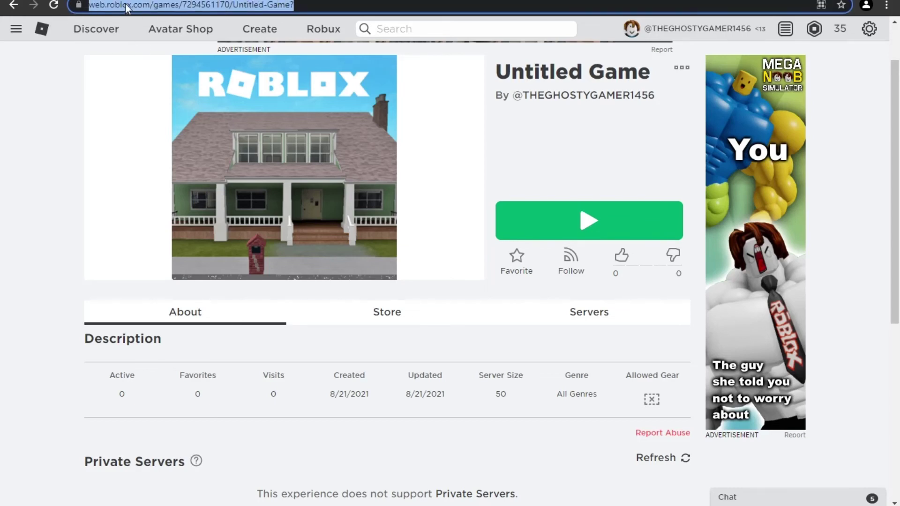
left_click(33, 187)
left_click(127, 6)
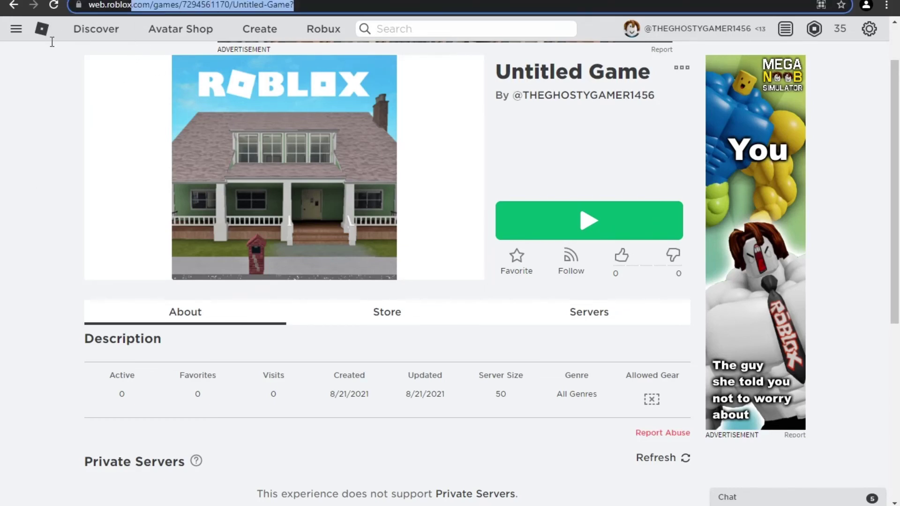
right_click(181, 8)
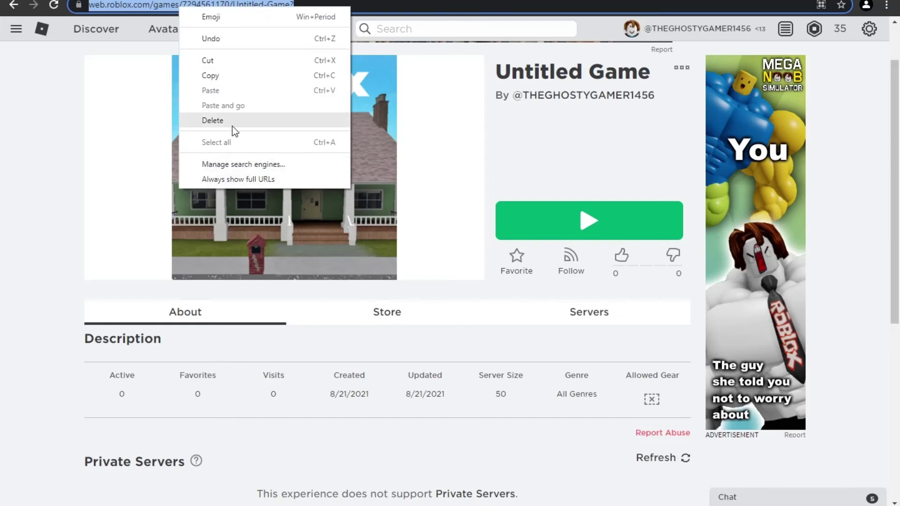
left_click(29, 126)
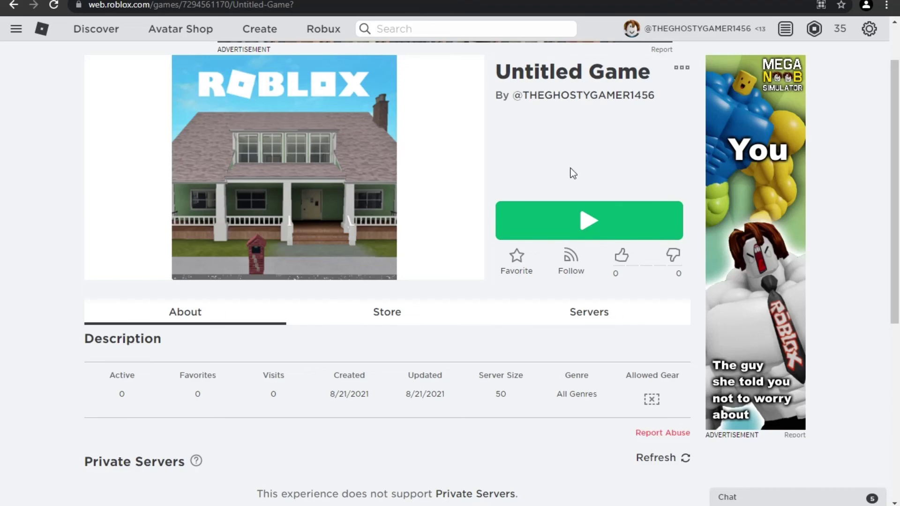
left_click(684, 72)
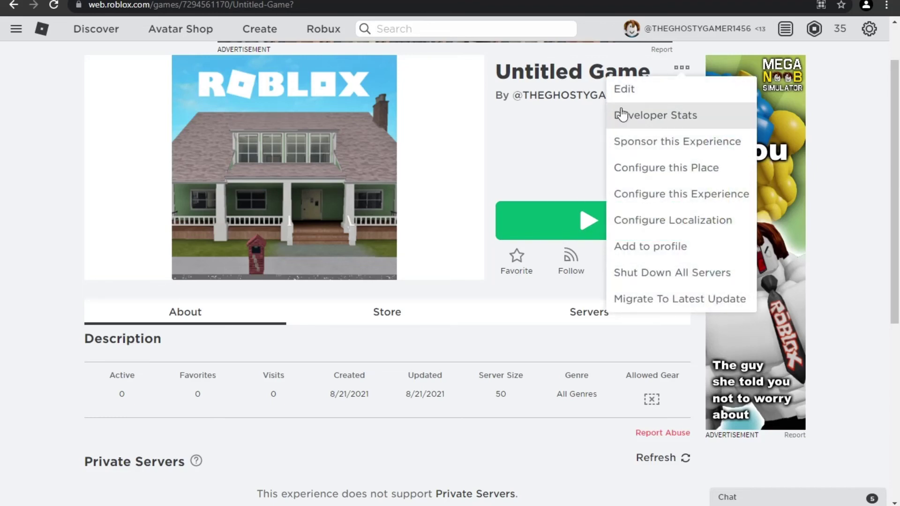
left_click(538, 150)
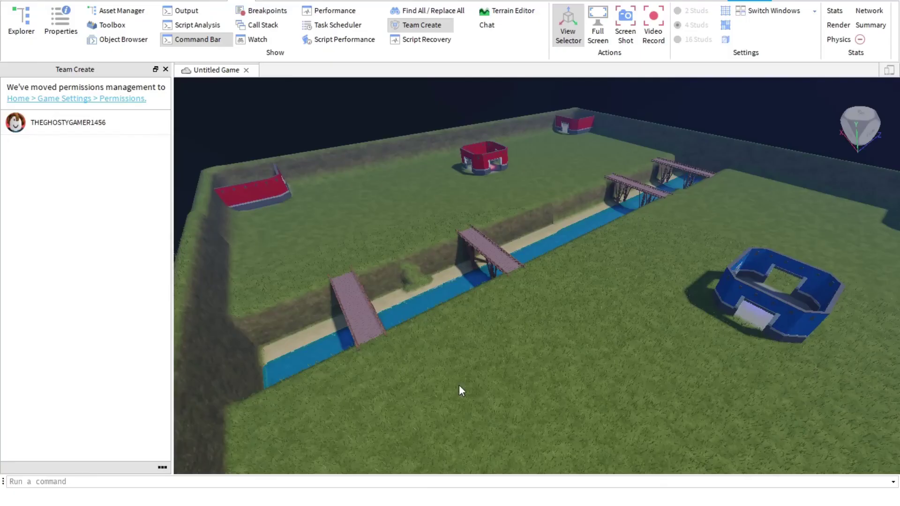
scroll(474, 286, "up", 5)
scroll(474, 286, "down", 6)
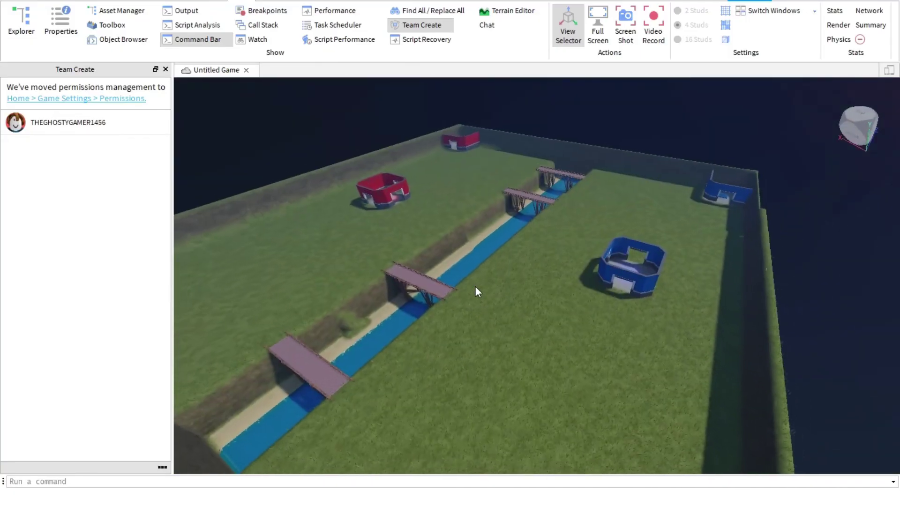
right_click_drag(717, 341, 669, 345)
scroll(669, 347, "up", 5)
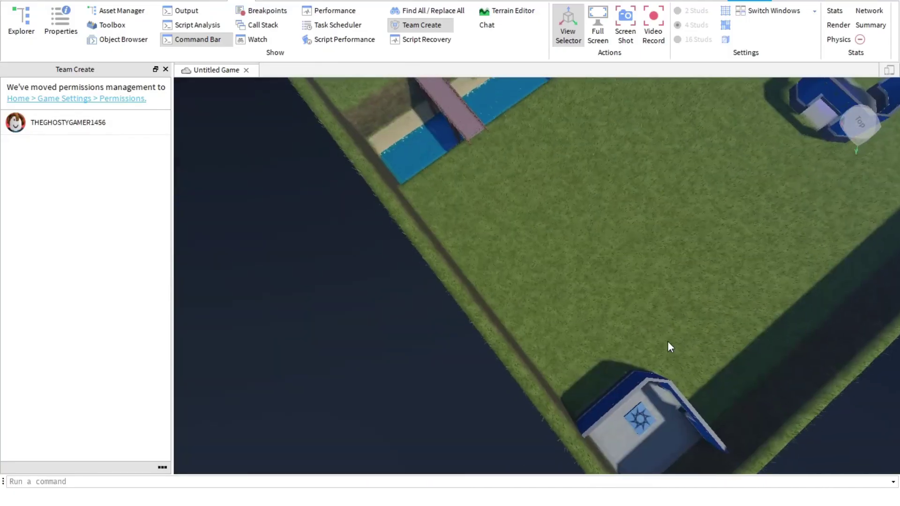
scroll(668, 343, "down", 10)
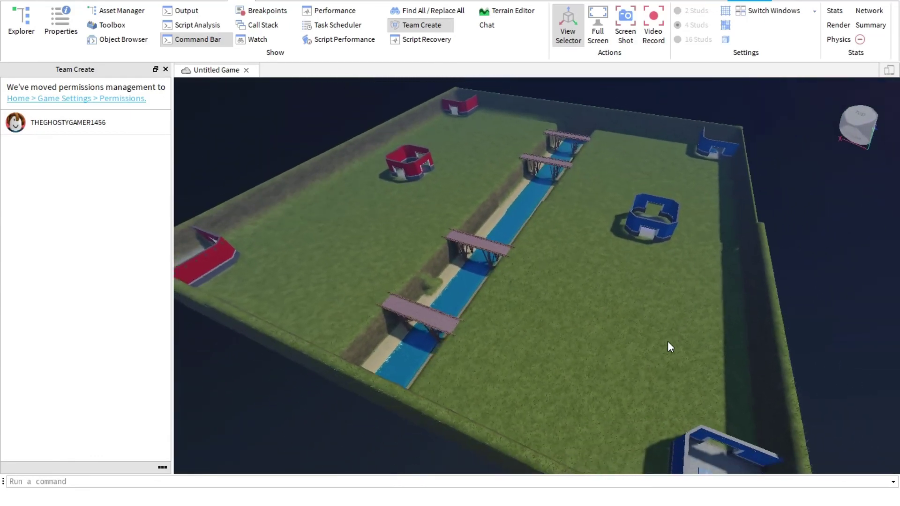